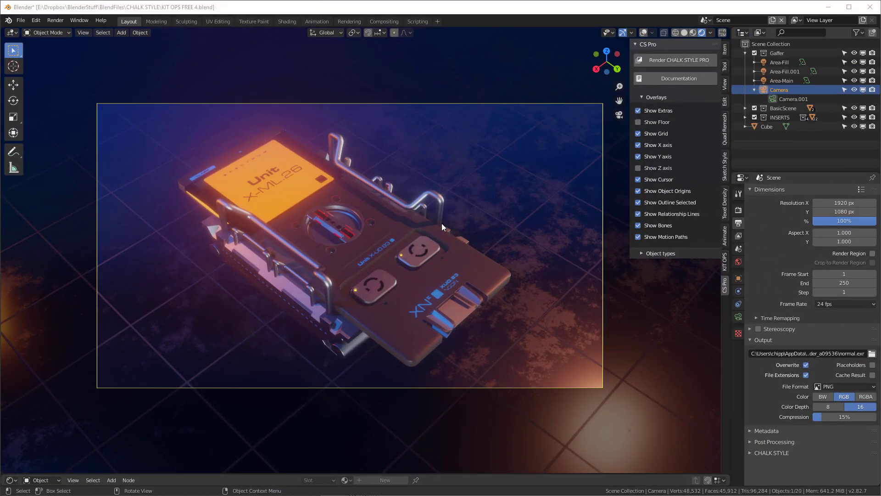
# - Frame the gadget in the camera view, render it in Chalk Style, inspect the full-size result and close the render window
pyautogui.moveTo(405, 234); pyautogui.dragTo(387, 236, button='middle')
pyautogui.press('KP_0')
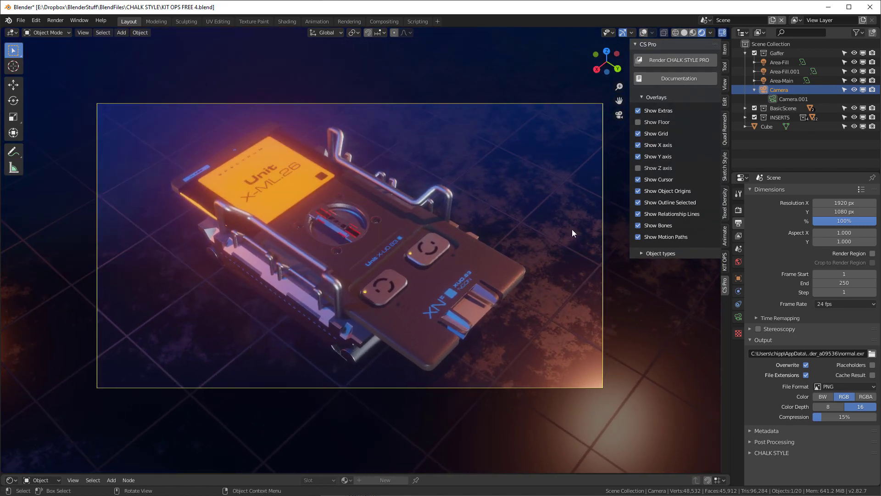
pyautogui.click(677, 61)
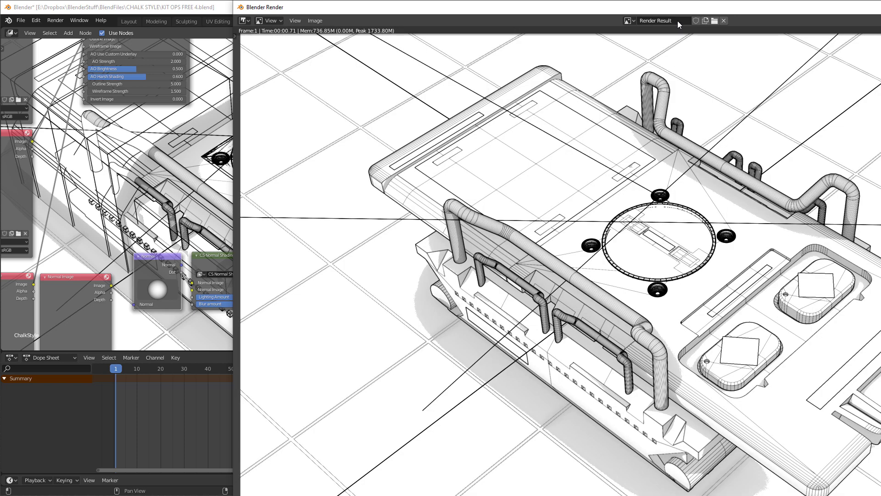
pyautogui.doubleClick(693, 12)
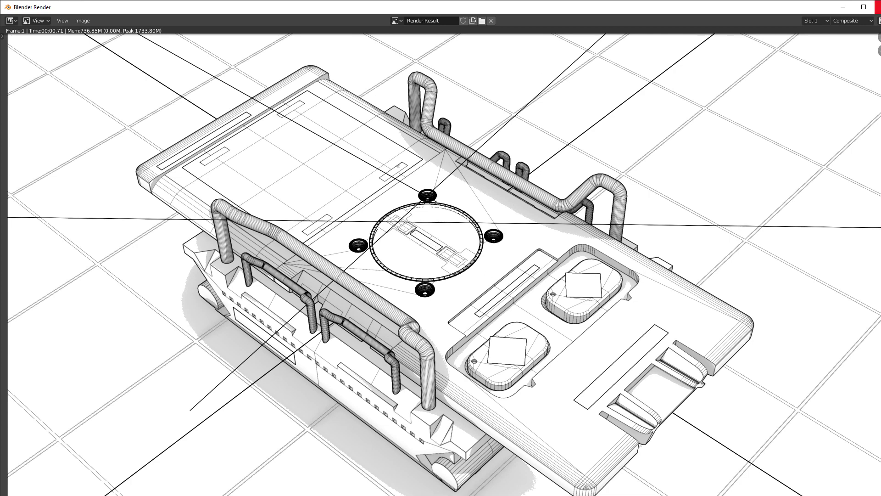
pyautogui.click(877, 6)
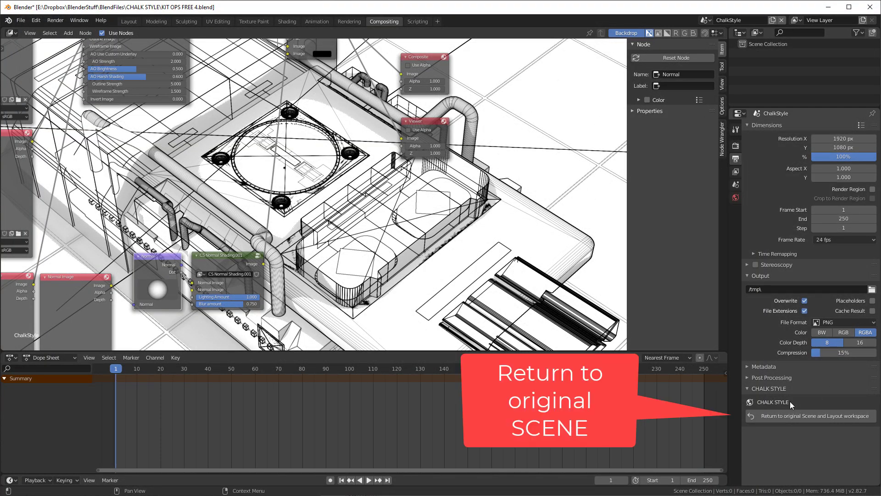
# - Return to the original scene and render it in Chalk Style with the extras, grid and X and Y axis overlays disabled
pyautogui.click(825, 414)
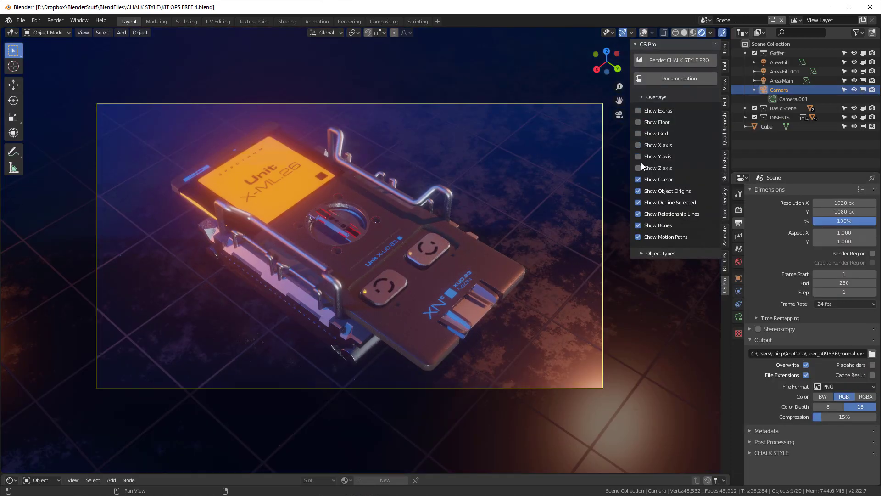
pyautogui.click(668, 59)
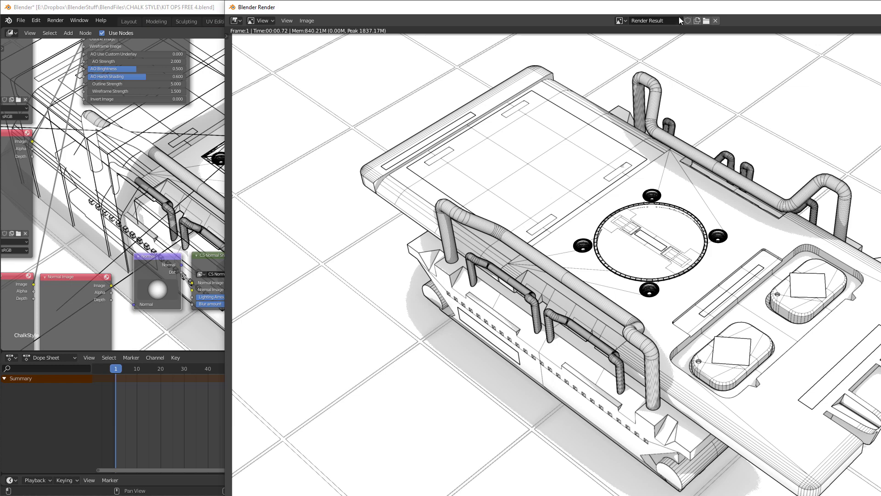
pyautogui.moveTo(681, 6); pyautogui.dragTo(505, 16)
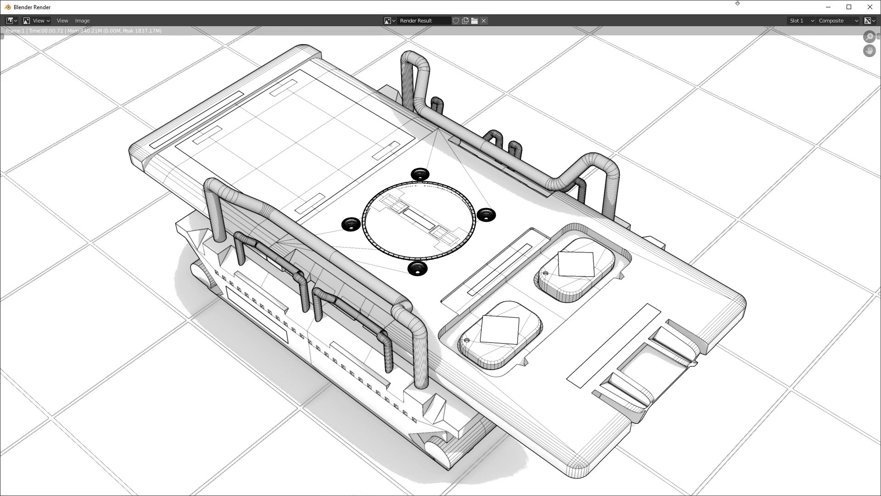
pyautogui.click(870, 7)
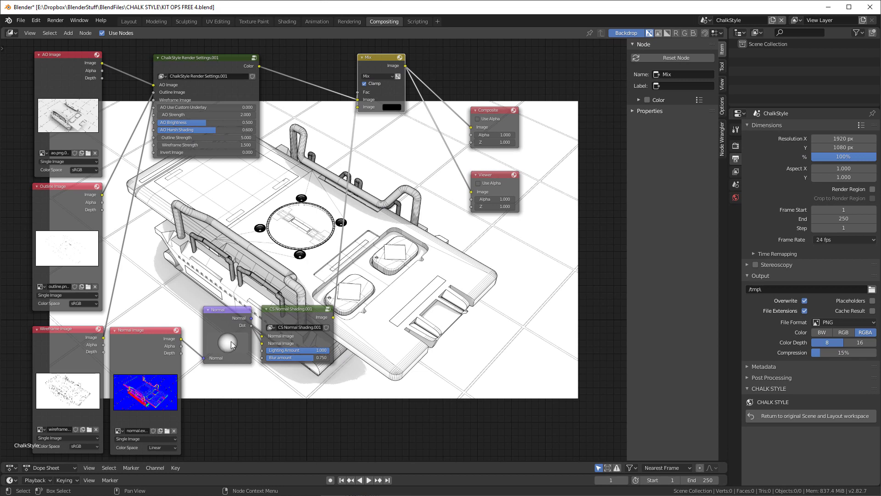
# - Rotate the Normal node's sphere so its right side is lit, and render the composite to inspect the shading
pyautogui.moveTo(232, 344)
pyautogui.mouseDown()
pyautogui.moveTo(188, 329)
pyautogui.moveTo(197, 343)
pyautogui.moveTo(226, 351)
pyautogui.moveTo(213, 349)
pyautogui.moveTo(193, 310)
pyautogui.moveTo(230, 351)
pyautogui.moveTo(250, 359)
pyautogui.moveTo(227, 349)
pyautogui.mouseUp()
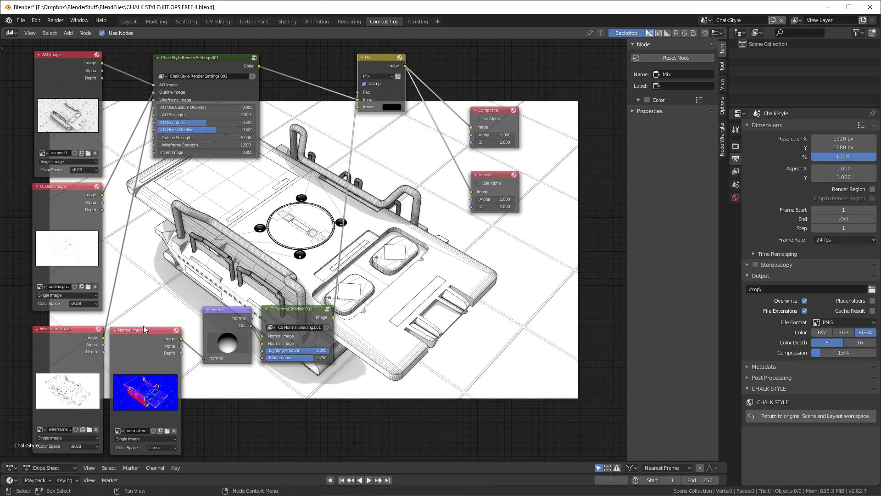
pyautogui.moveTo(225, 342)
pyautogui.mouseDown()
pyautogui.moveTo(230, 351)
pyautogui.moveTo(186, 300)
pyautogui.mouseUp()
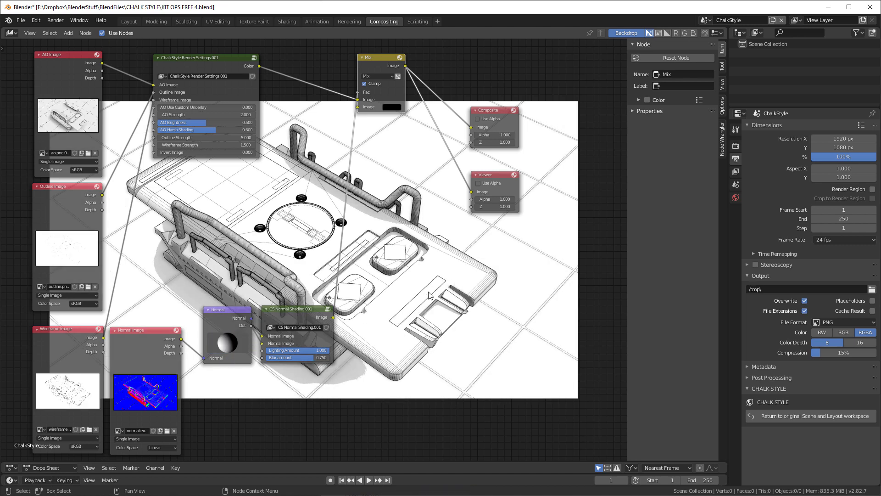
pyautogui.press('F12')
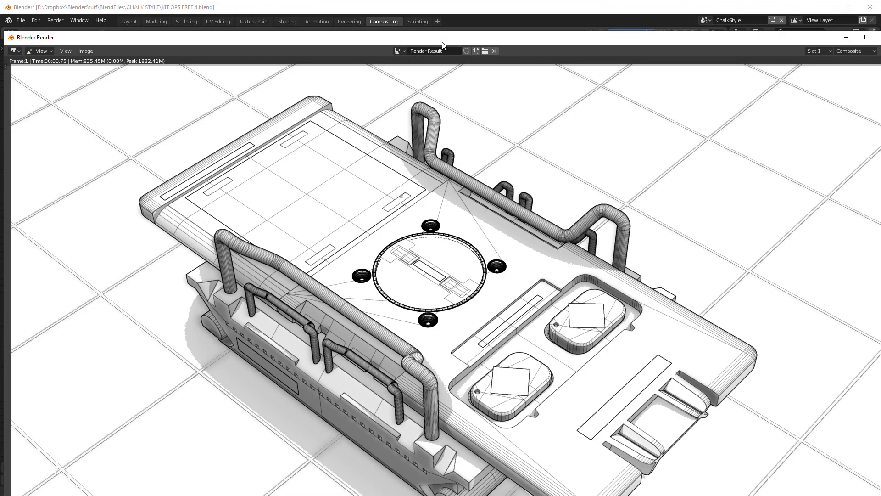
pyautogui.doubleClick(440, 36)
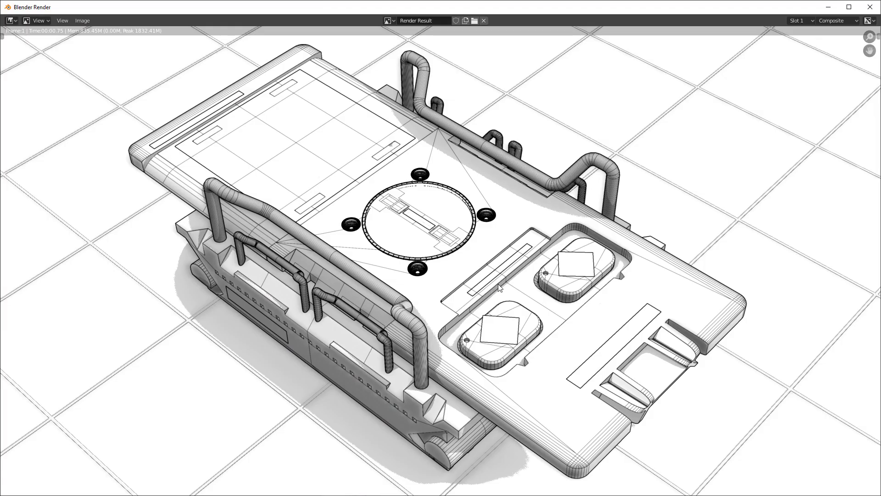
pyautogui.scroll(-2, 500, 290)
pyautogui.scroll(1, 506, 285)
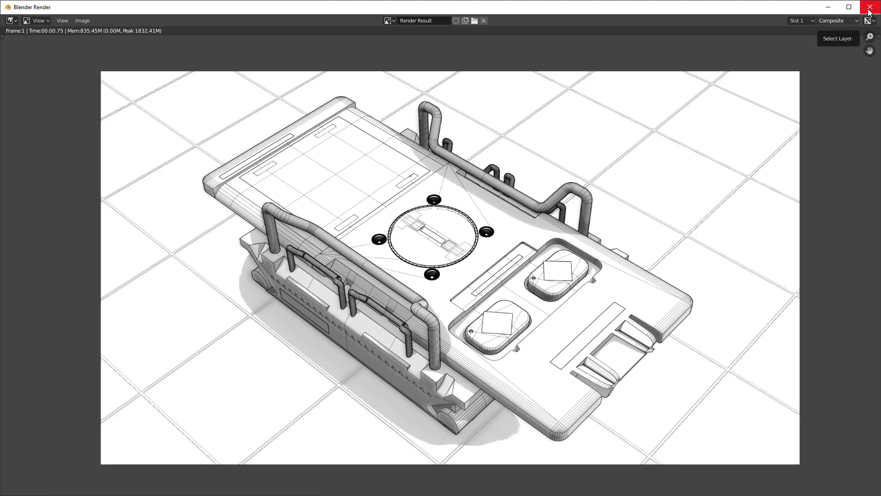
pyautogui.click(869, 8)
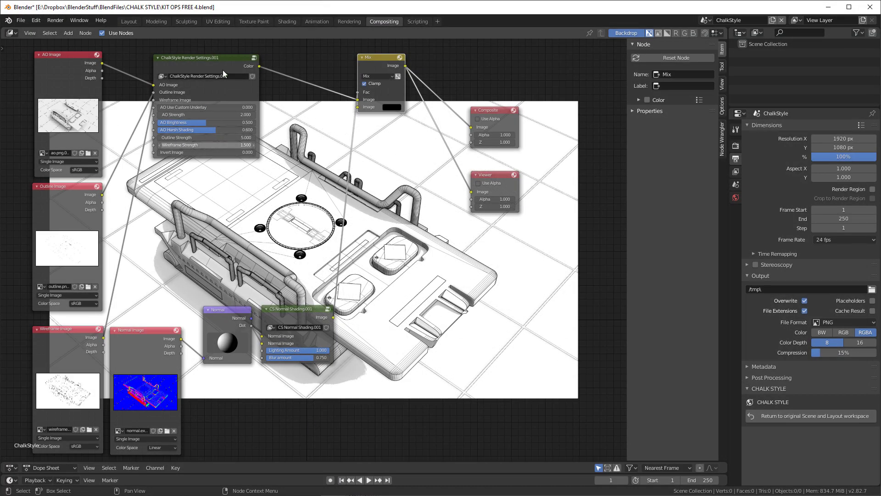
# - Lower the AO Brightness of the ChalkStyle Render Settings node to about 0.269
pyautogui.scroll(5, 218, 44)
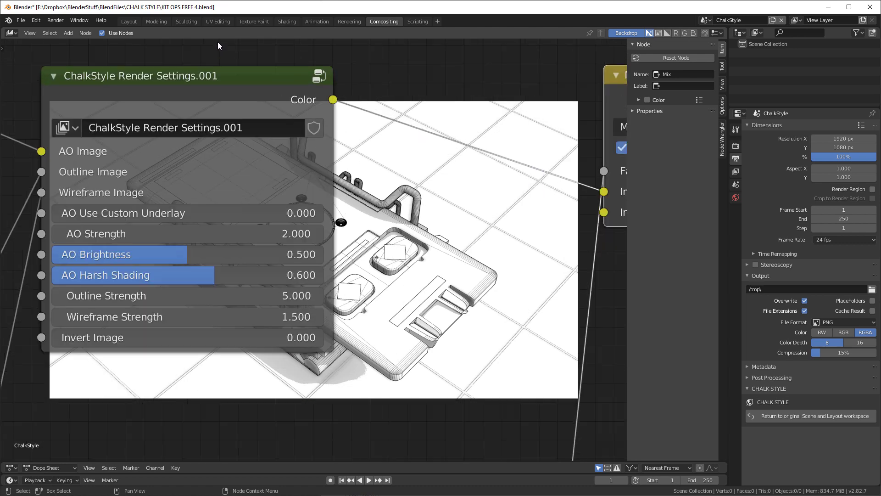
pyautogui.scroll(-1, 213, 56)
pyautogui.moveTo(192, 70); pyautogui.dragTo(161, 67)
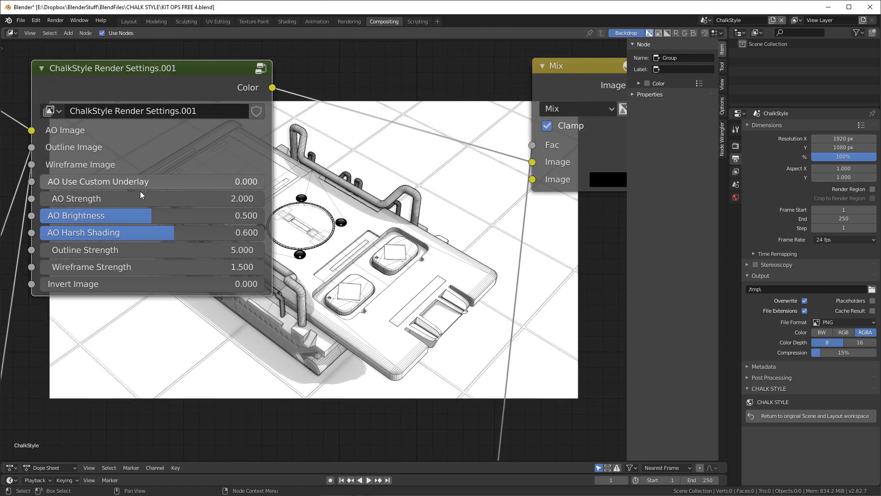
pyautogui.scroll(1, 332, 234)
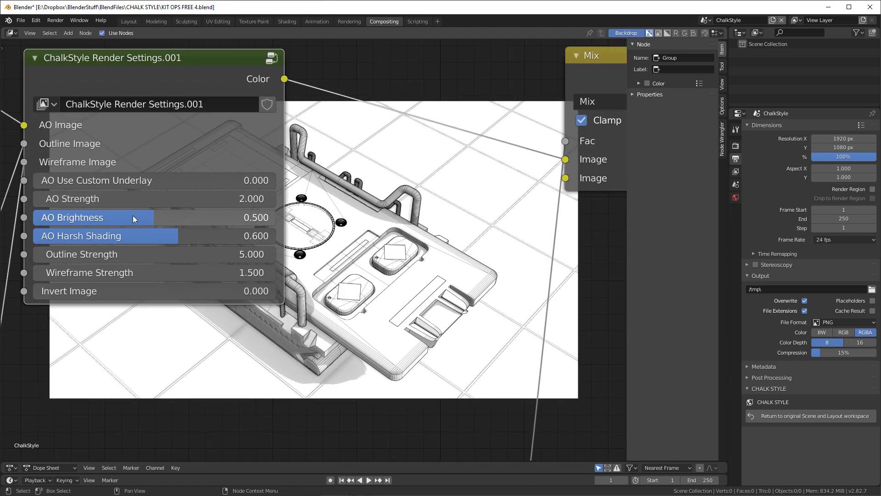
pyautogui.moveTo(151, 217); pyautogui.dragTo(37, 217)
pyautogui.scroll(-2, 207, 151)
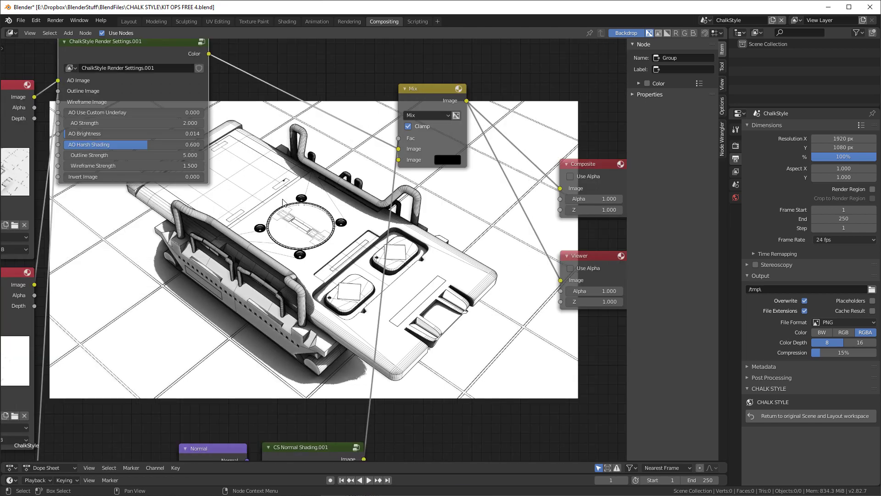
pyautogui.moveTo(86, 134); pyautogui.dragTo(121, 134)
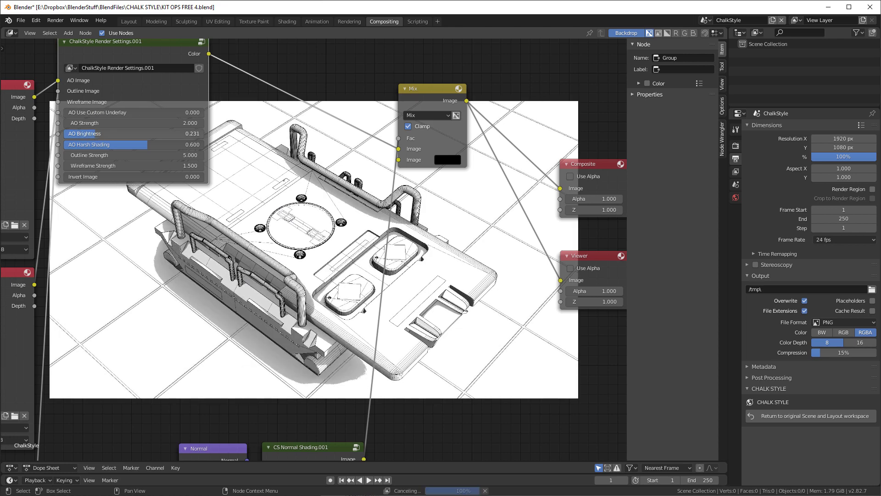
# - Rotate the Normal node's sphere so the light falls on the model roughly from the front
pyautogui.scroll(-6, 275, 430)
pyautogui.moveTo(275, 429); pyautogui.dragTo(278, 284, button='middle')
pyautogui.scroll(7, 281, 284)
pyautogui.scroll(2, 286, 284)
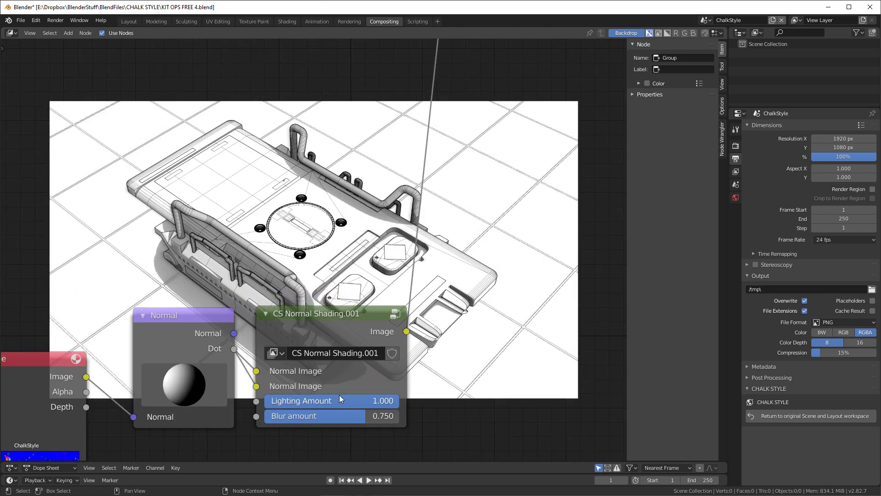
pyautogui.moveTo(182, 391)
pyautogui.mouseDown()
pyautogui.moveTo(169, 385)
pyautogui.moveTo(216, 408)
pyautogui.mouseUp()
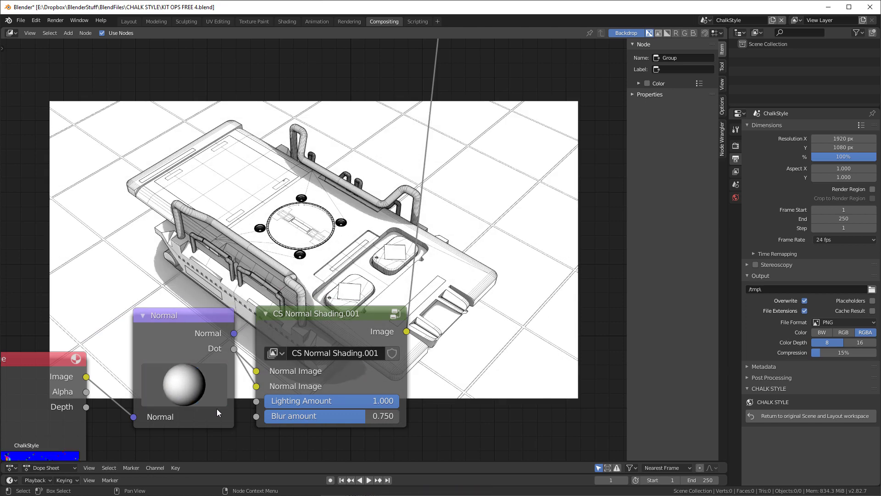
# - Set AO Harsh Shading to about 0.834 and AO Brightness to about 0.334 on the ChalkStyle Render Settings node
pyautogui.scroll(-5, 243, 406)
pyautogui.moveTo(264, 406)
pyautogui.mouseDown(button='middle')
pyautogui.moveTo(249, 314)
pyautogui.moveTo(296, 374)
pyautogui.mouseUp(button='middle')
pyautogui.scroll(3, 296, 374)
pyautogui.moveTo(165, 197); pyautogui.dragTo(91, 198)
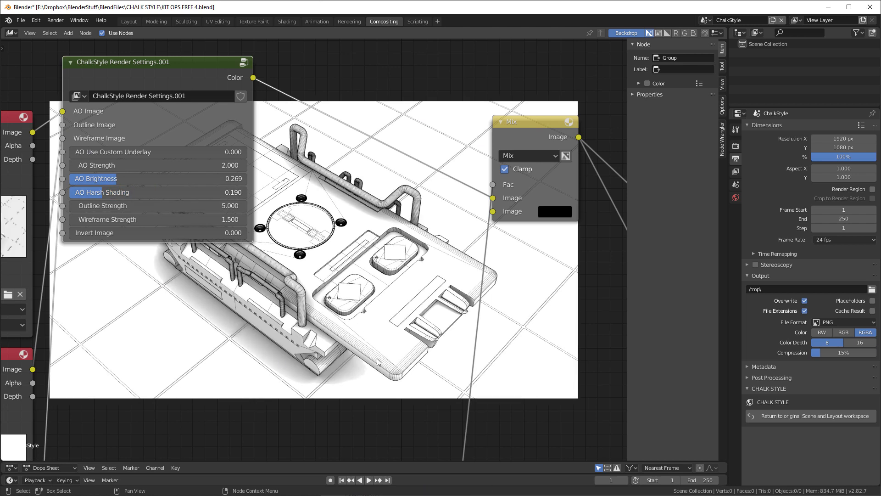
pyautogui.moveTo(97, 195); pyautogui.dragTo(217, 192)
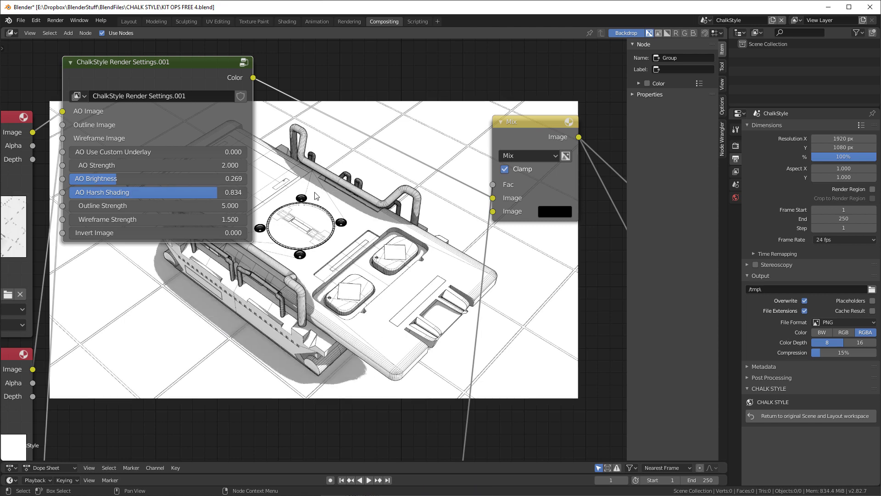
pyautogui.moveTo(119, 179); pyautogui.dragTo(131, 179)
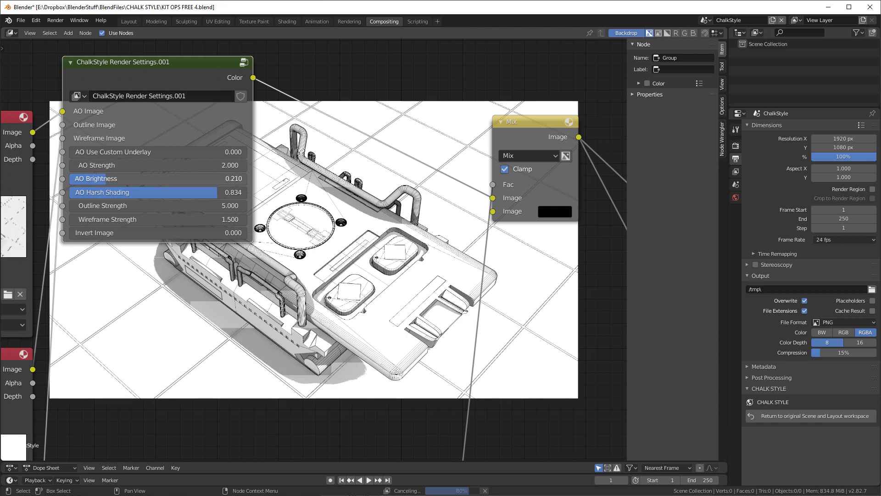
# - Set the Wireframe Strength of the ChalkStyle Render Settings node to 0
pyautogui.scroll(-6, 287, 349)
pyautogui.moveTo(287, 349); pyautogui.dragTo(215, 209, button='middle')
pyautogui.scroll(1, 215, 210)
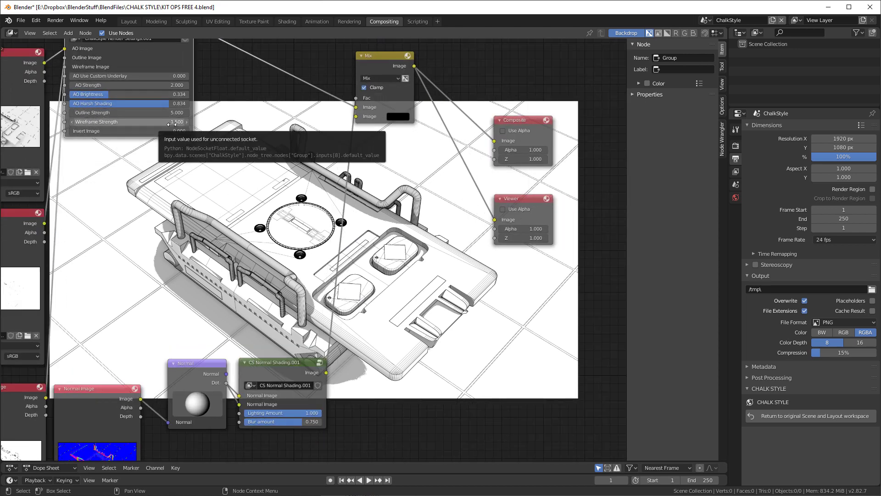
pyautogui.moveTo(172, 124); pyautogui.dragTo(124, 124)
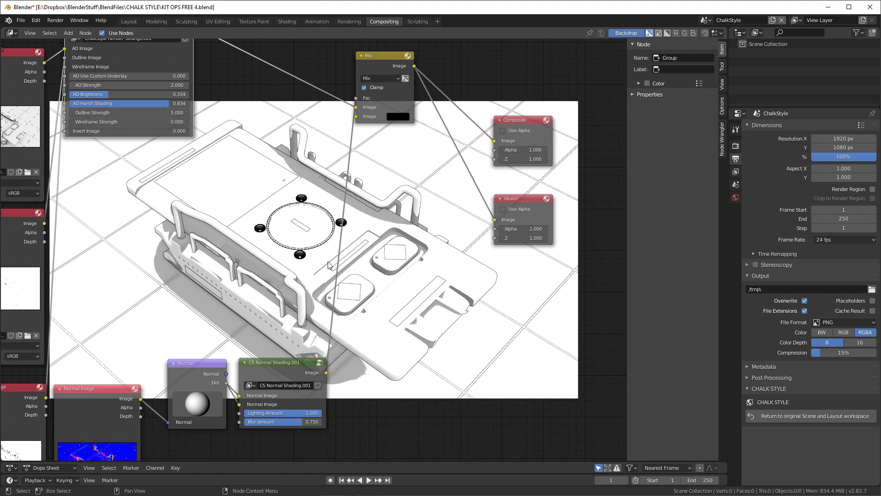
# - Try an Outline Strength of 10 and an inverted image, and reduce the Outline Strength to 0
pyautogui.moveTo(138, 113); pyautogui.dragTo(176, 113)
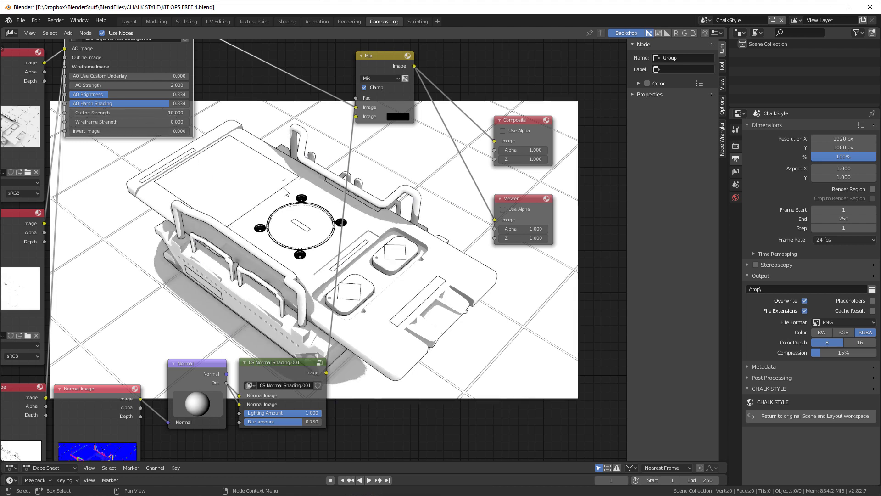
pyautogui.moveTo(92, 132); pyautogui.dragTo(202, 132)
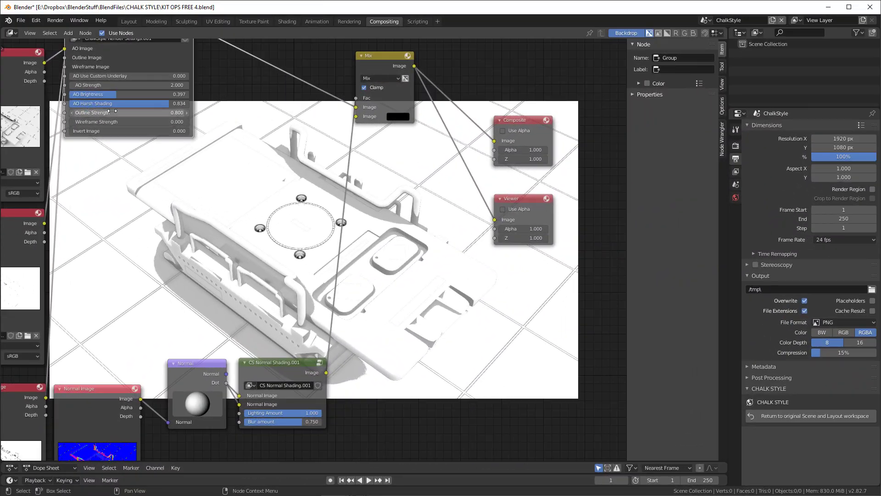
pyautogui.moveTo(112, 111); pyautogui.dragTo(68, 113)
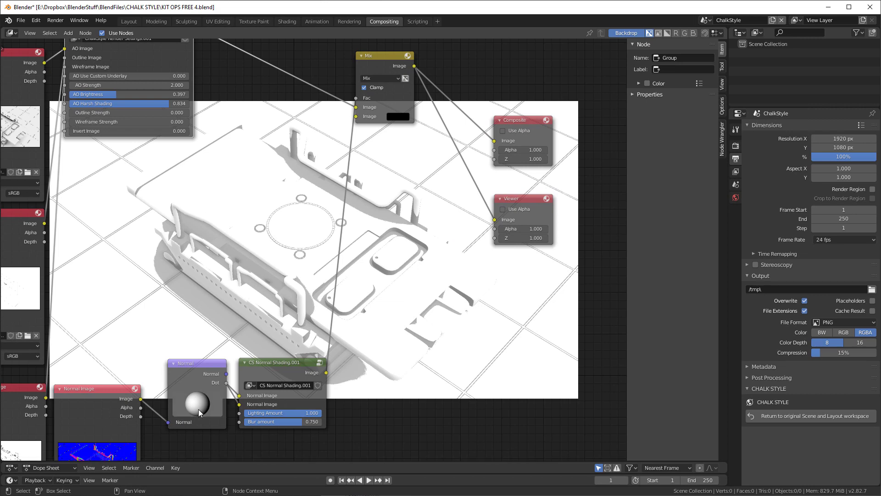
# - Turn the Normal node's sphere so its right side is lit, and return to the original scene and Layout workspace
pyautogui.moveTo(199, 412)
pyautogui.mouseDown()
pyautogui.moveTo(247, 439)
pyautogui.moveTo(188, 380)
pyautogui.moveTo(178, 379)
pyautogui.moveTo(178, 392)
pyautogui.mouseUp()
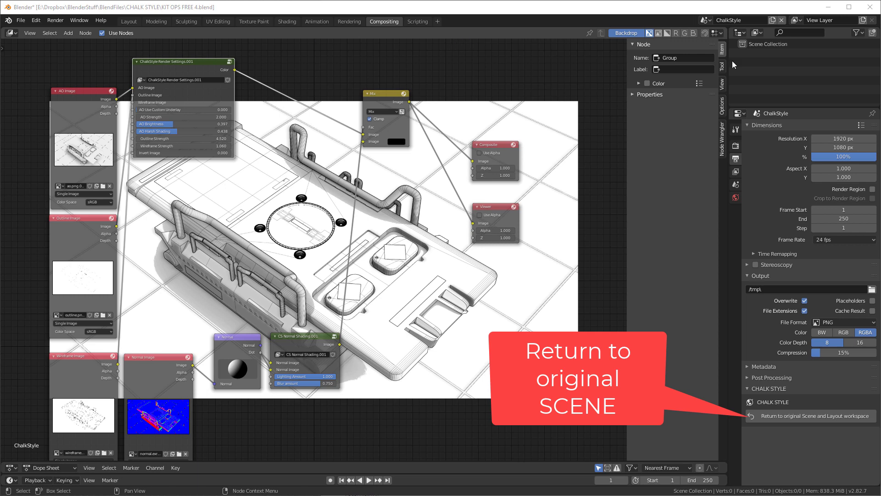
pyautogui.click(823, 415)
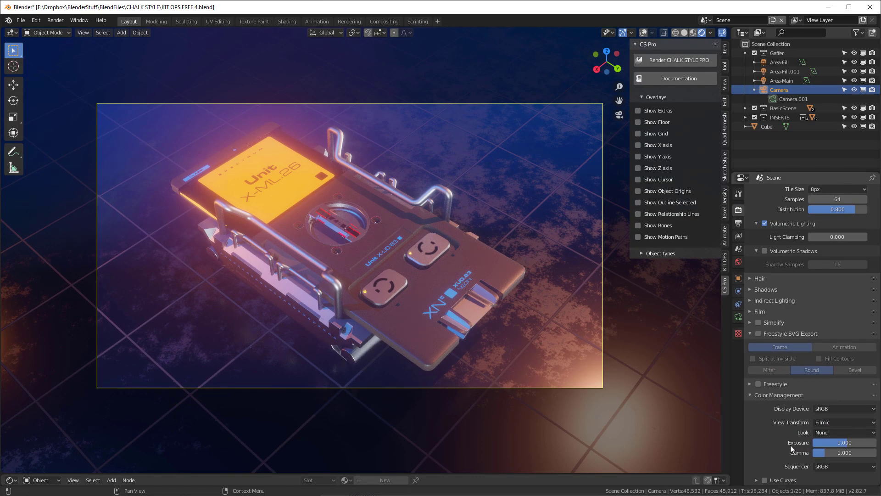
# - Set the scene's color management exposure to 3 and render the image
pyautogui.write('3')
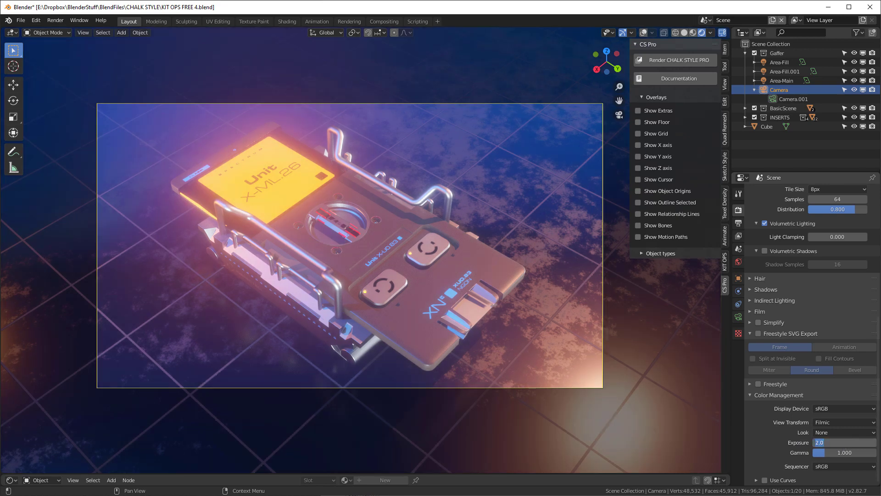
pyautogui.press('Return')
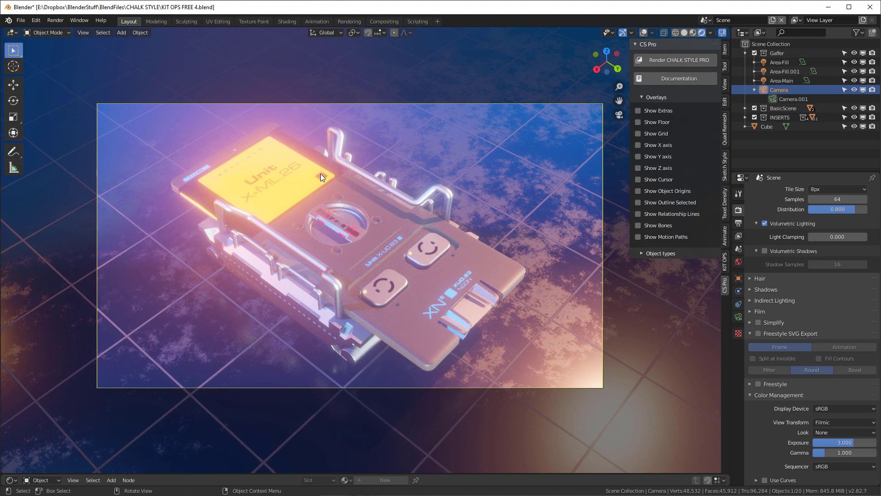
pyautogui.press('F12')
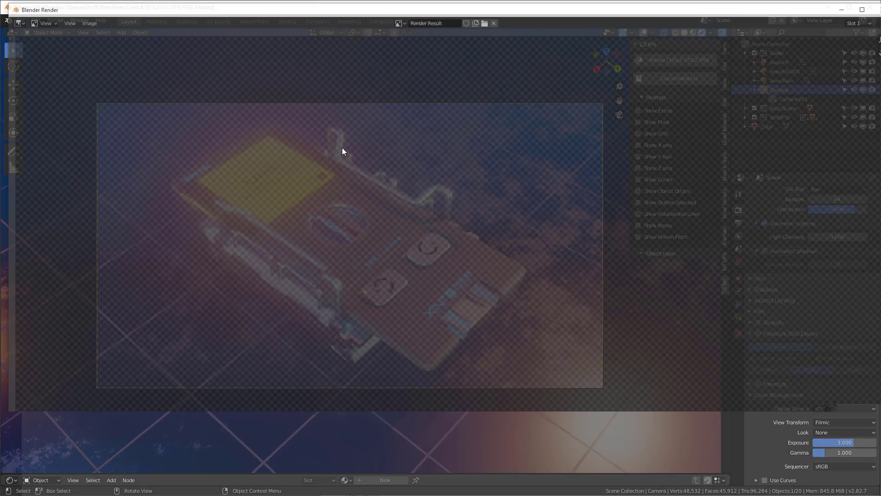